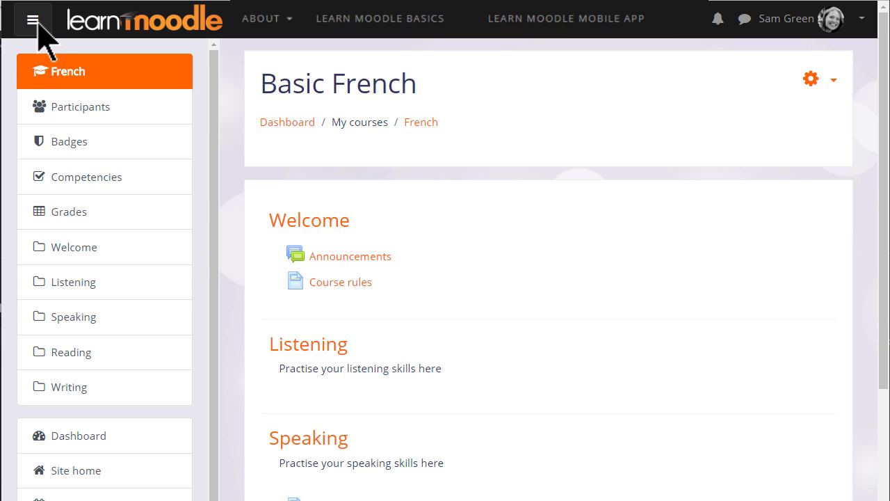
Close the navigation drawer and open the Basic French course's gear menu.
left_click(33, 23)
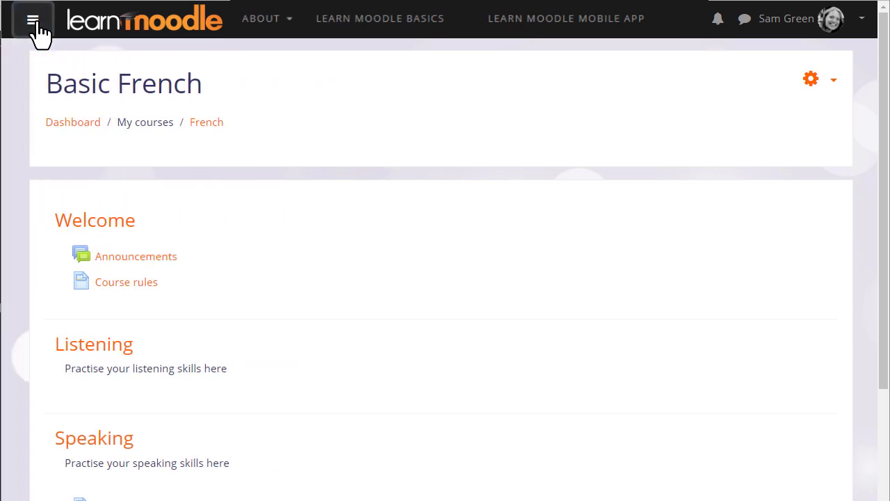
left_click(835, 84)
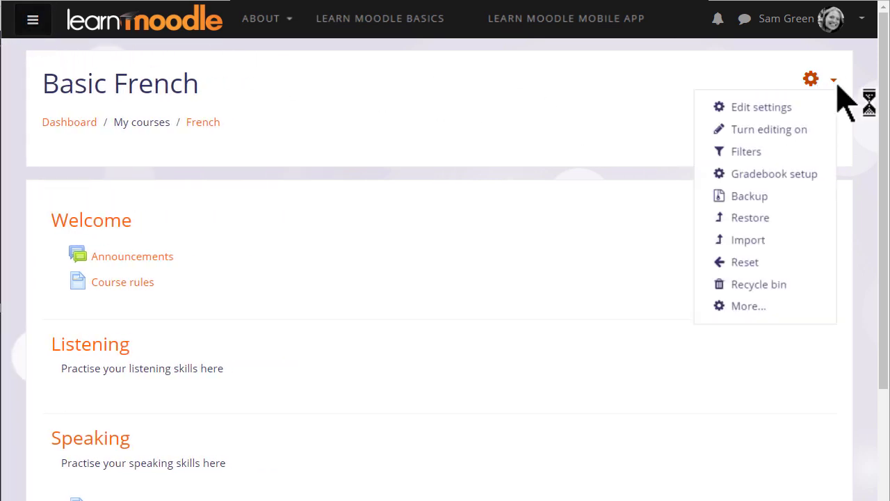
Turn editing on and drag the speaking section above Listening.
left_click(801, 131)
scroll(876, 236, "down", 2)
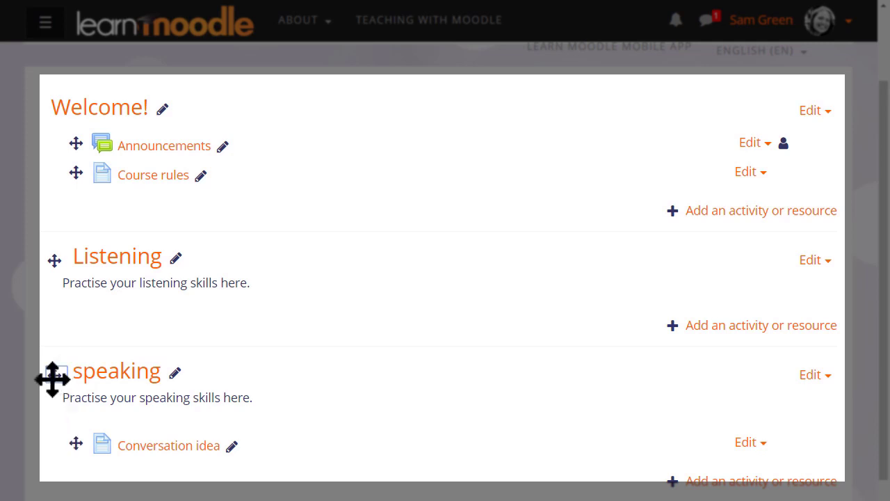
mouse_move(54, 379)
left_mouse_down()
mouse_move(49, 248)
mouse_move(21, 262)
left_mouse_up()
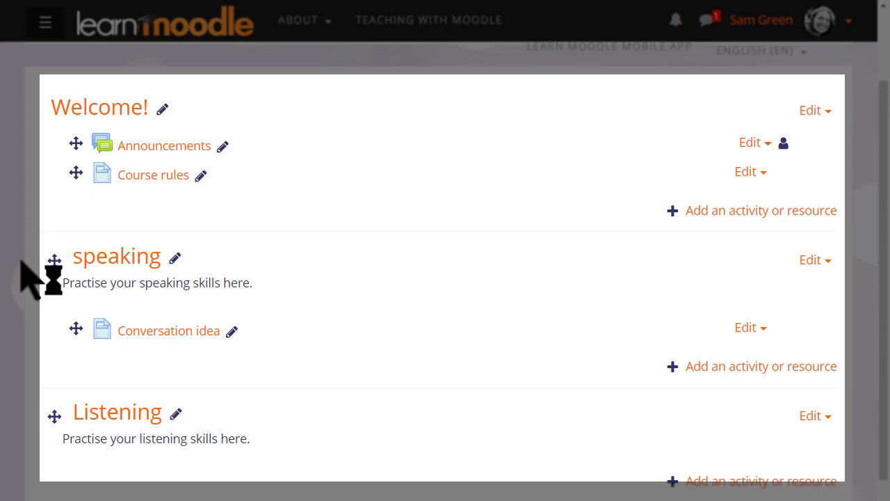
Retitle the speaking section as 'Speaking' and save the name.
left_click(175, 261)
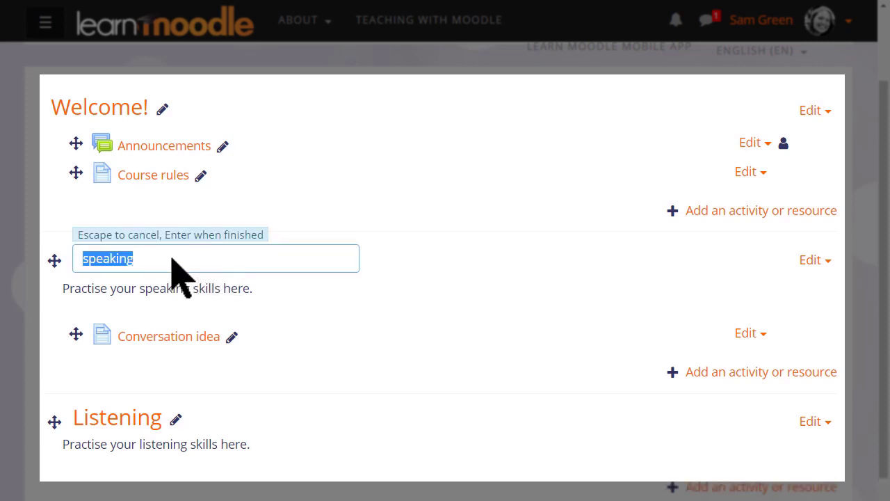
key("BackSpace")
type("Spe")
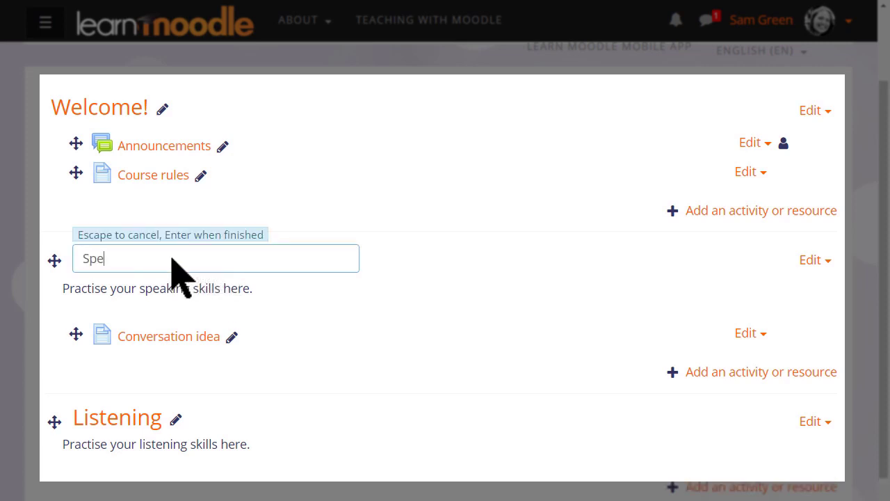
type("aking")
key("Return")
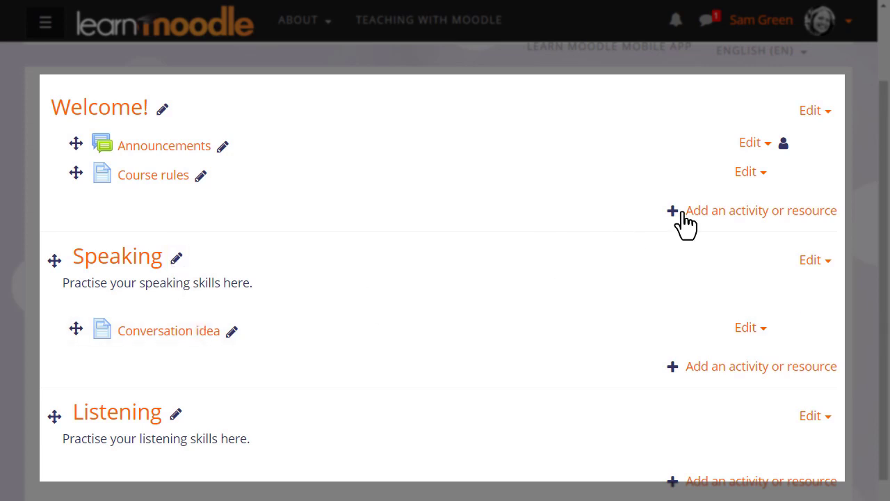
Open the Edit actions menu for Course rules in the Welcome section.
left_click(758, 183)
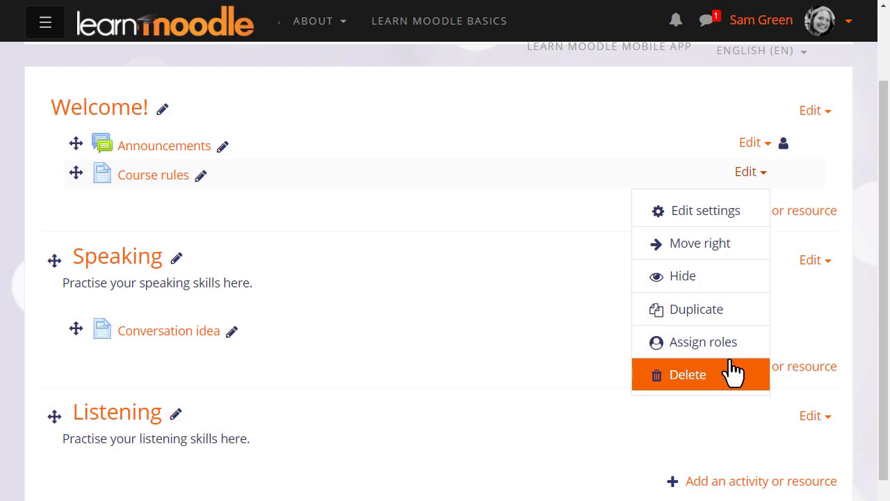
Open the Basic French course's Recycle bin from the gear menu.
scroll(831, 159, "up", 2)
left_click(826, 80)
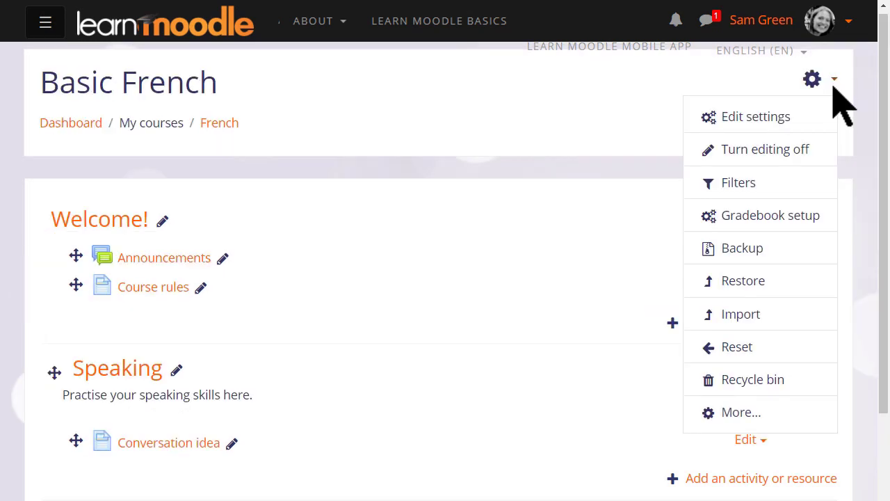
left_click(809, 382)
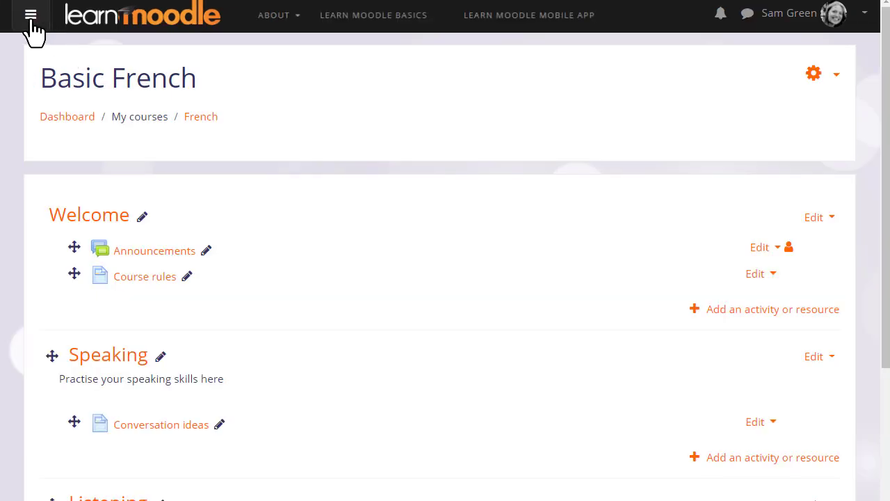
left_click(31, 25)
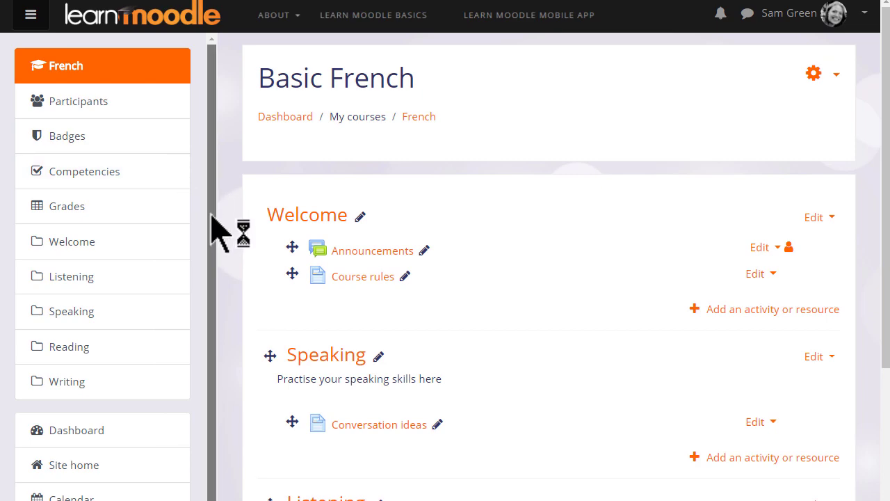
left_click_drag(220, 232, 212, 321)
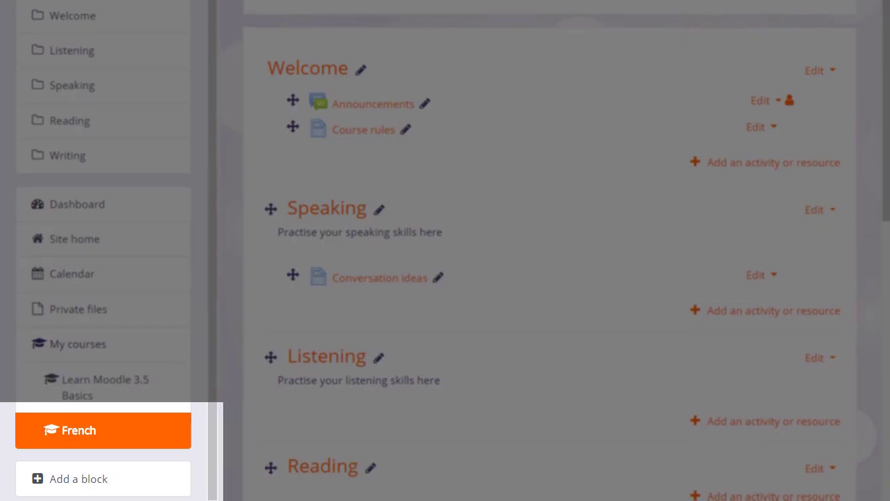
left_click(174, 490)
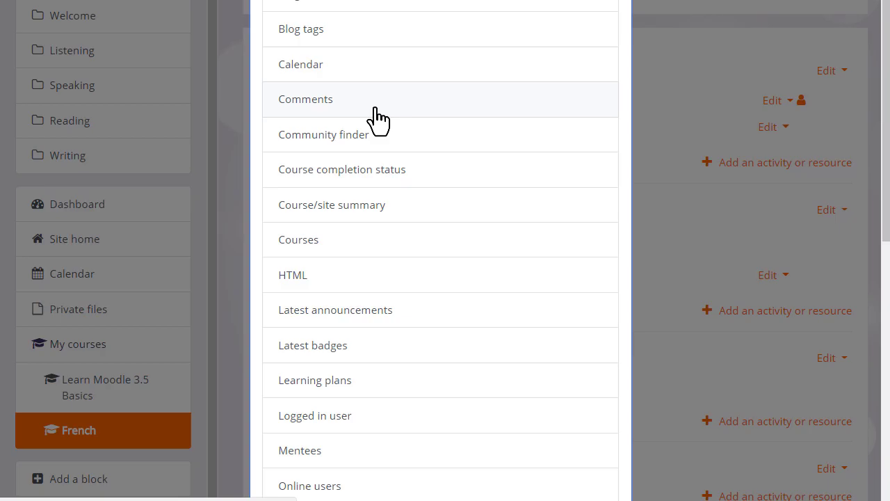
left_click(378, 119)
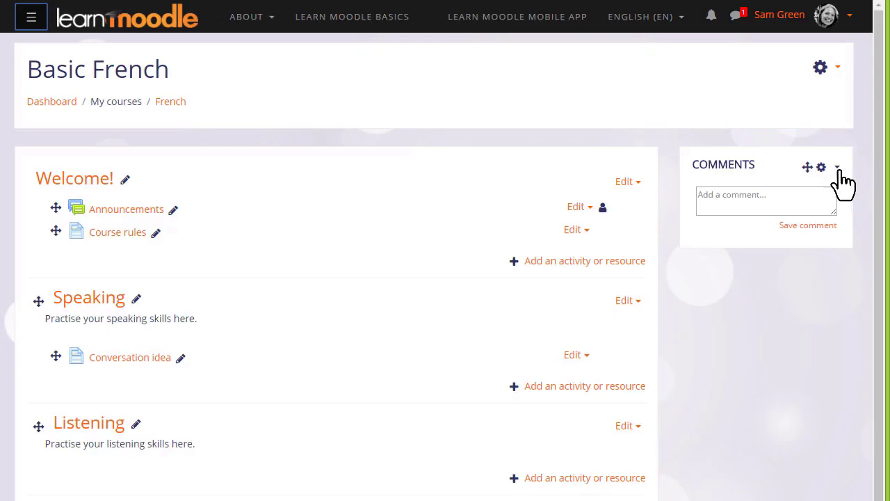
left_click(838, 170)
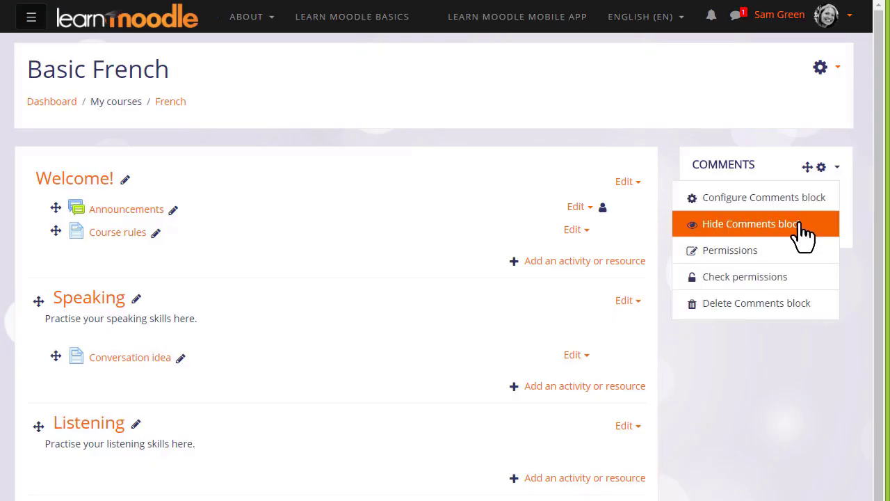
left_click(791, 319)
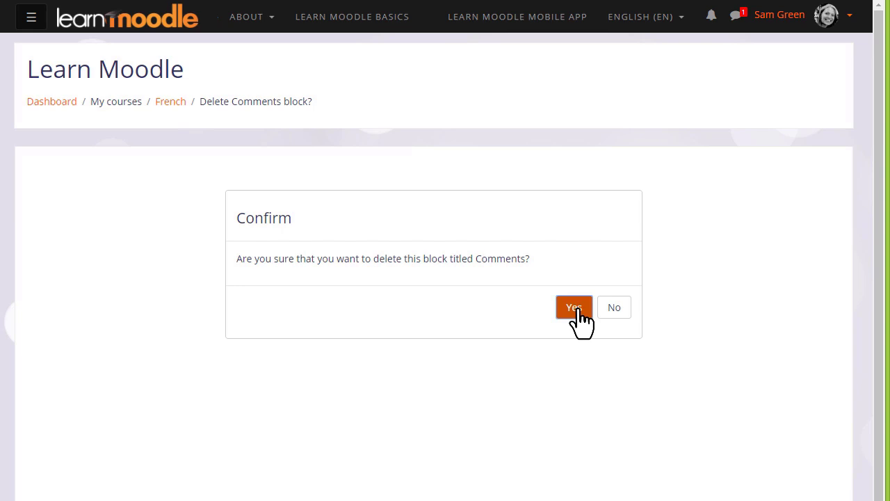
left_click(574, 307)
left_click_drag(881, 205, 879, 253)
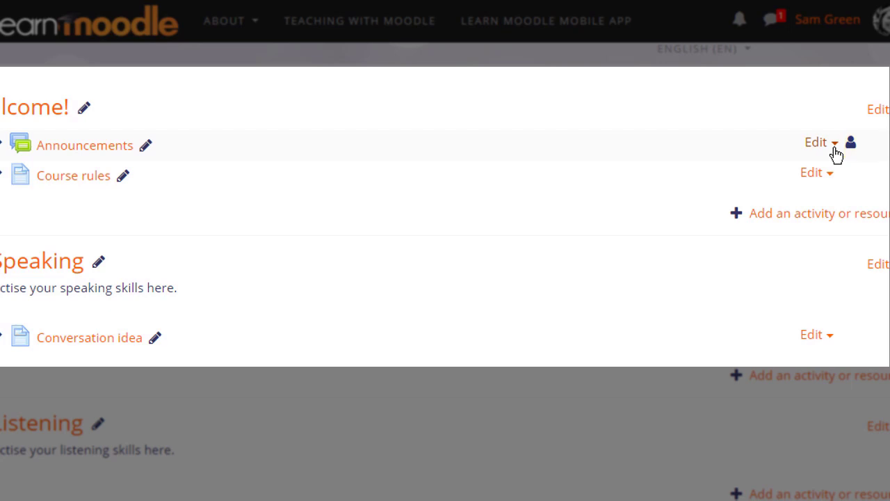
Hide the Announcements forum from students and reach the Switch role to… page.
left_click(834, 143)
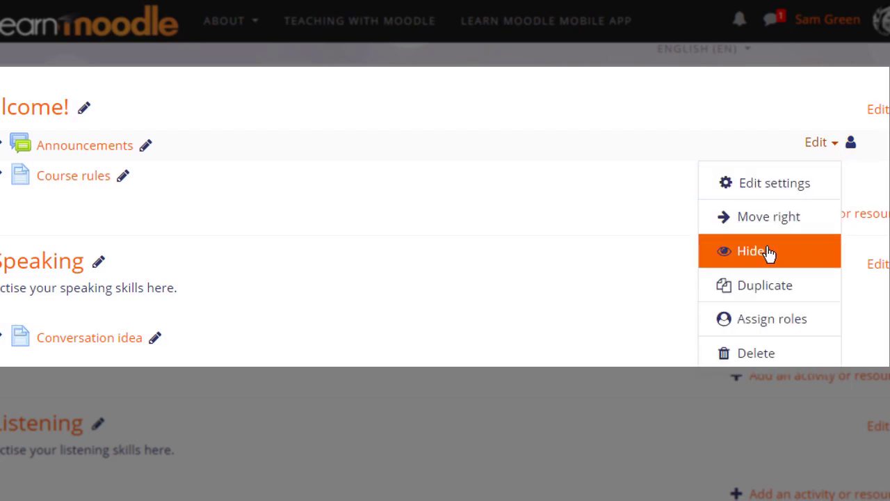
left_click(769, 254)
left_click(832, 150)
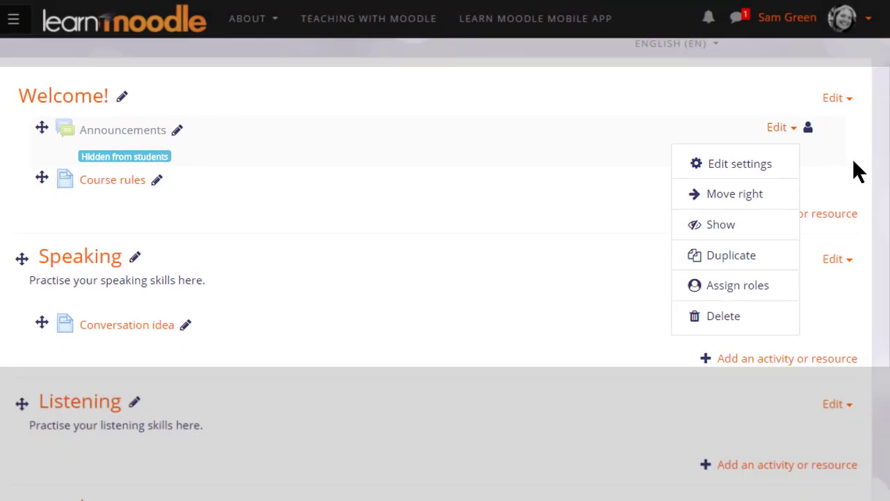
left_click(856, 69)
left_click(849, 20)
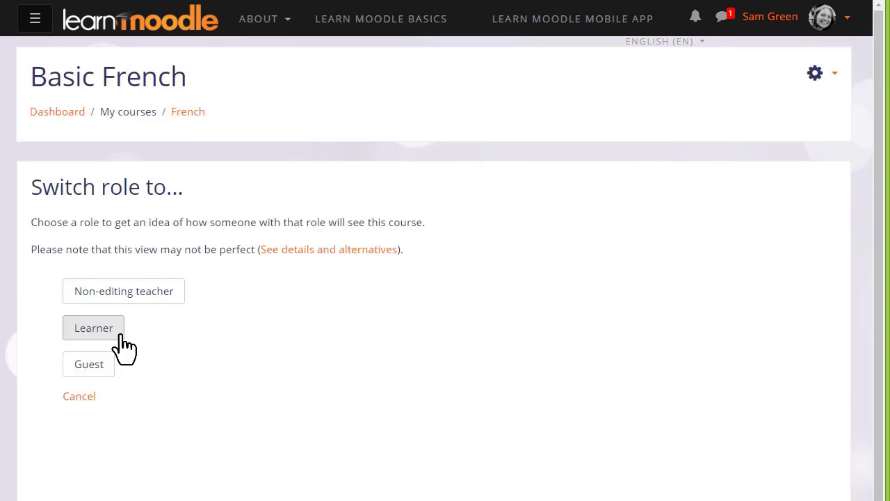
View the course as a Learner, then return to the normal role.
left_click(122, 344)
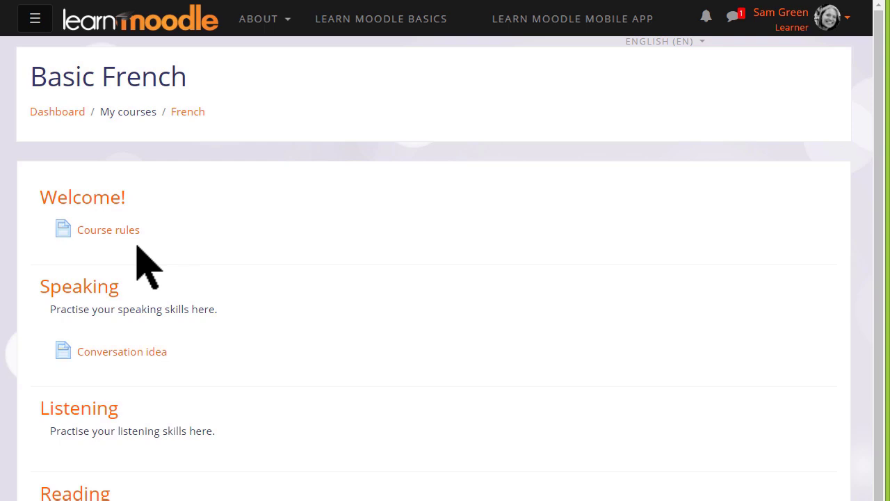
left_click(847, 31)
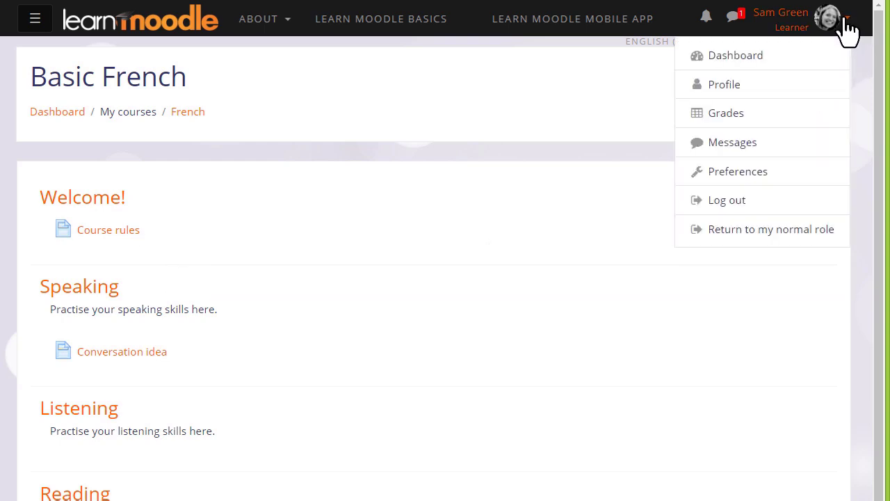
left_click(782, 233)
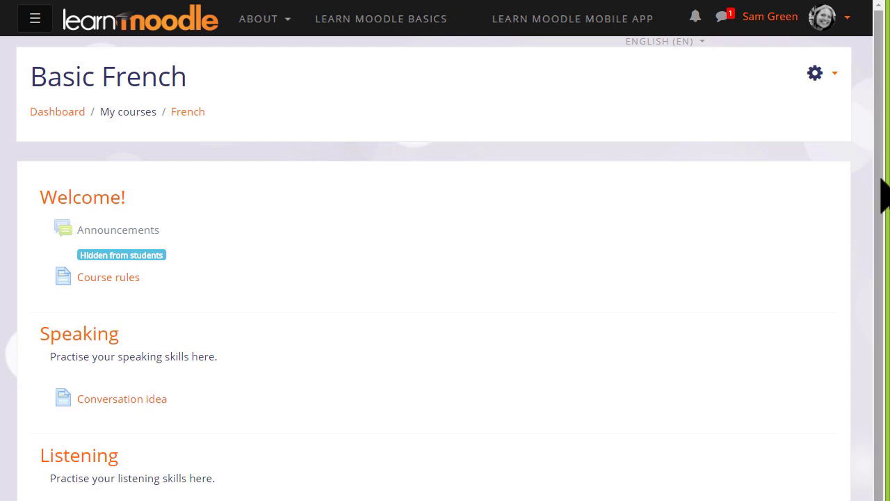
Turn editing back on and set the Announcements forum to Show for students.
left_click(835, 75)
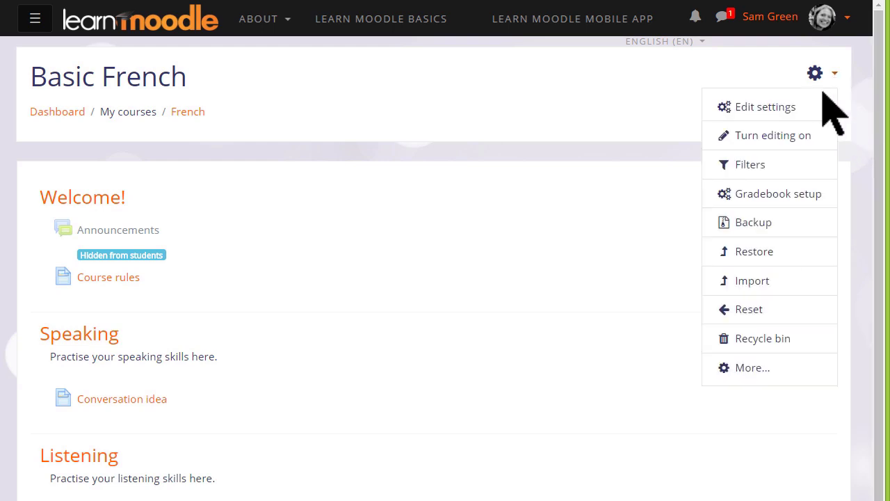
left_click(796, 136)
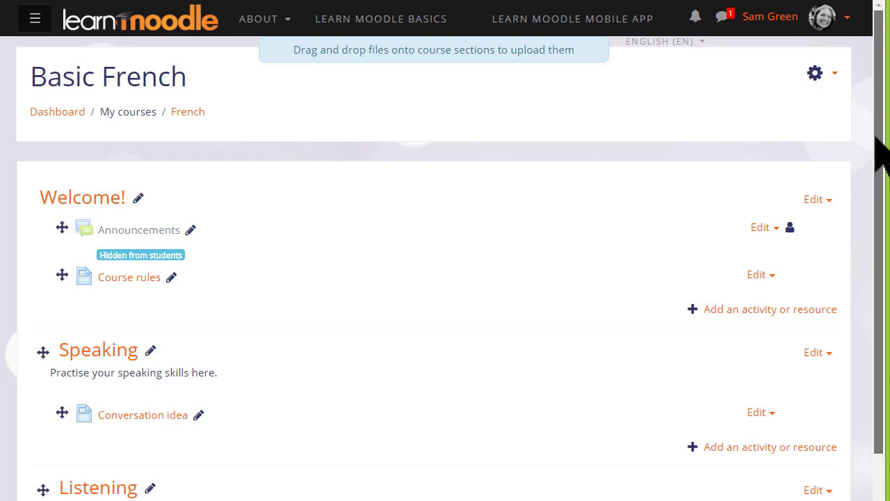
left_click_drag(879, 149, 878, 215)
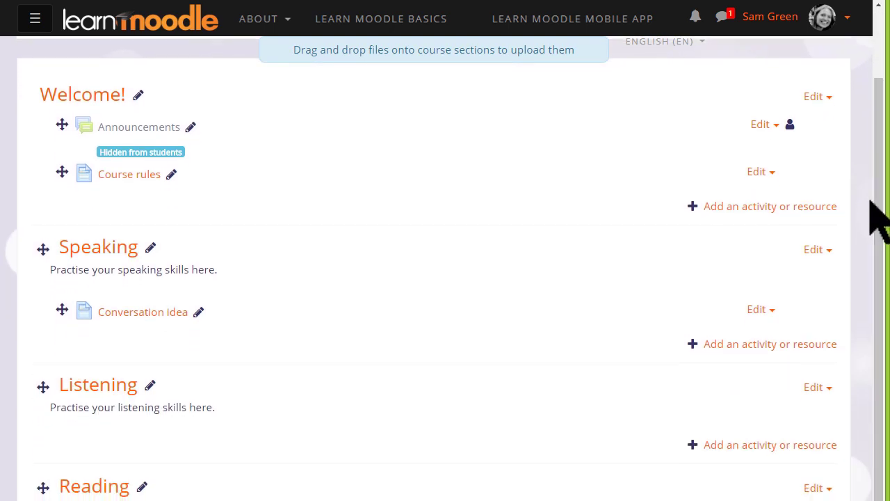
left_click(777, 133)
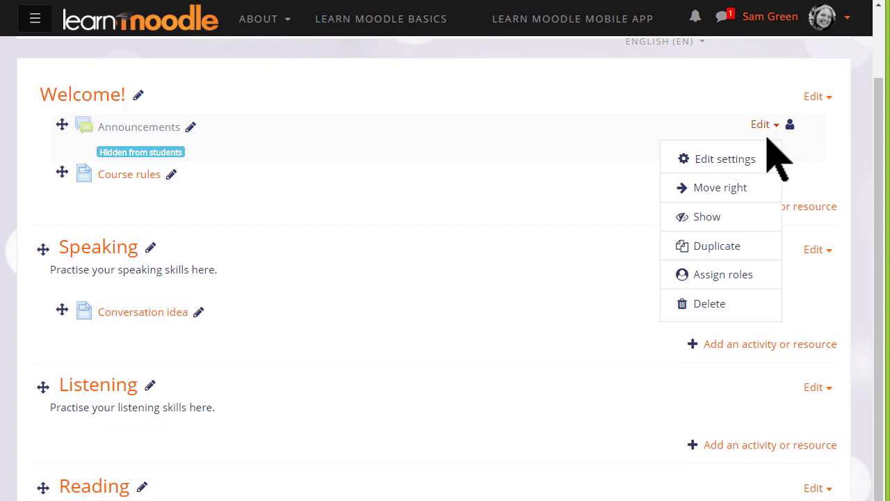
left_click(730, 216)
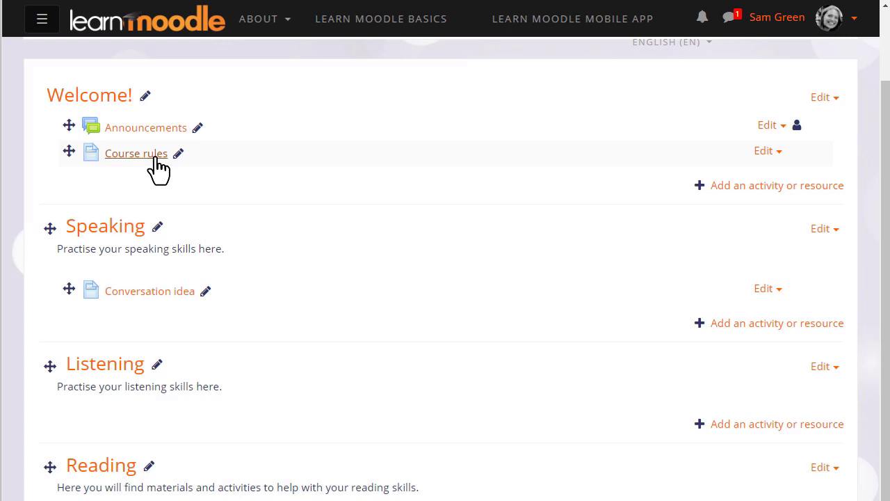
Glance at the Course rules page, then highlight the Speaking section as the current topic.
left_click(152, 159)
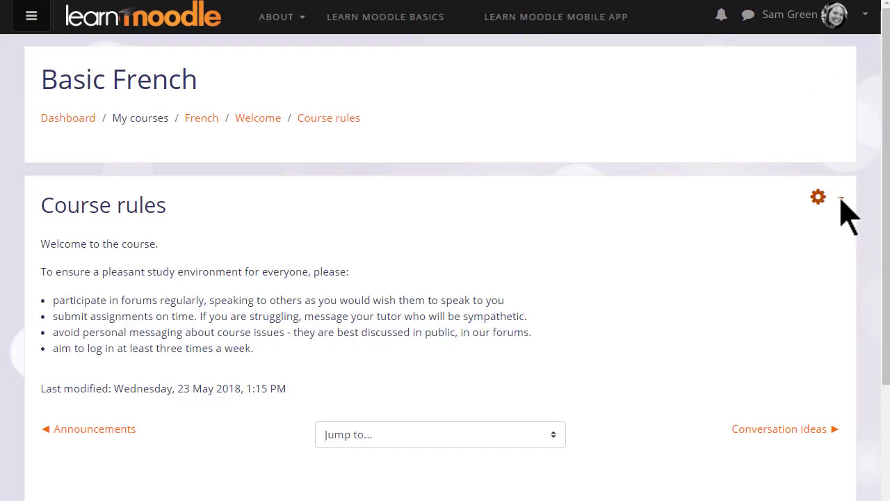
left_click(840, 200)
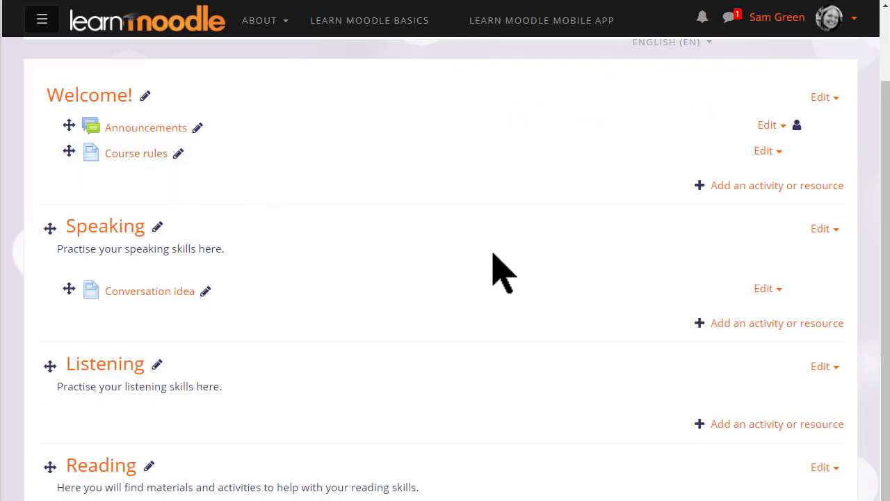
left_click(826, 230)
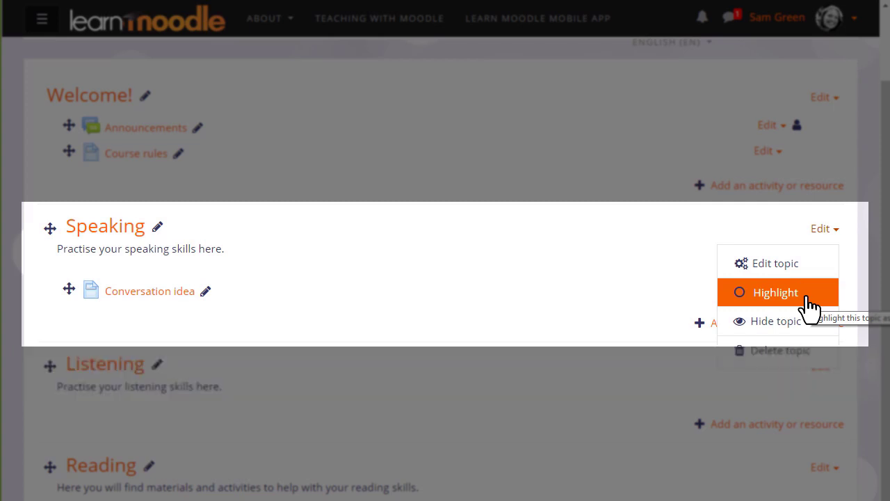
left_click(808, 299)
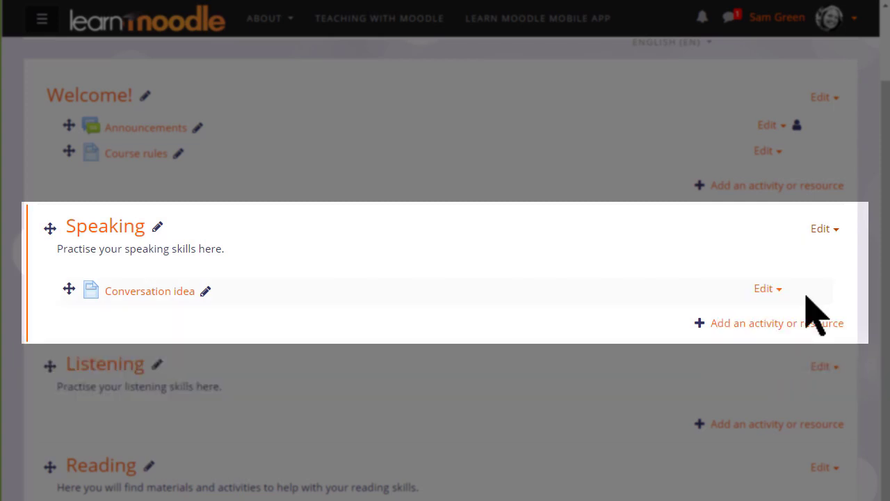